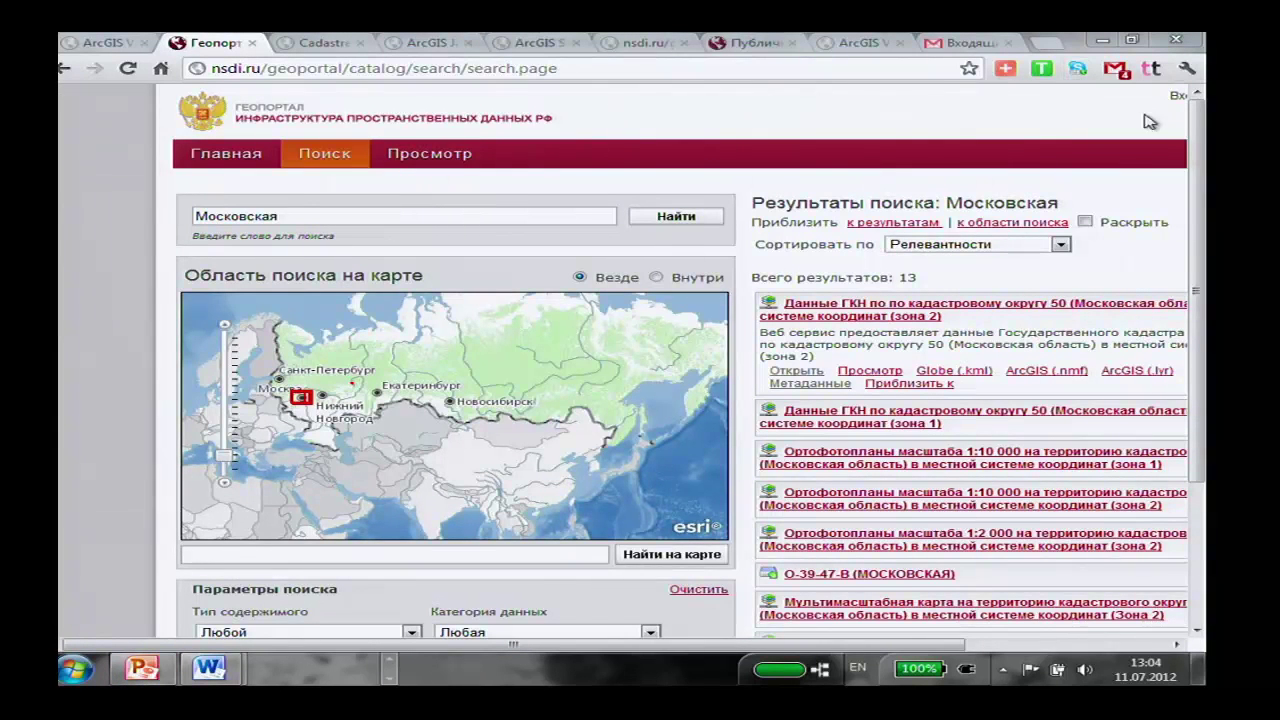
- View the registration form, and sign in to the geoportal with the prefilled administrator credentials
{"action": "left_click_drag", "start_coordinate": [630, 646], "coordinate": [797, 650]}
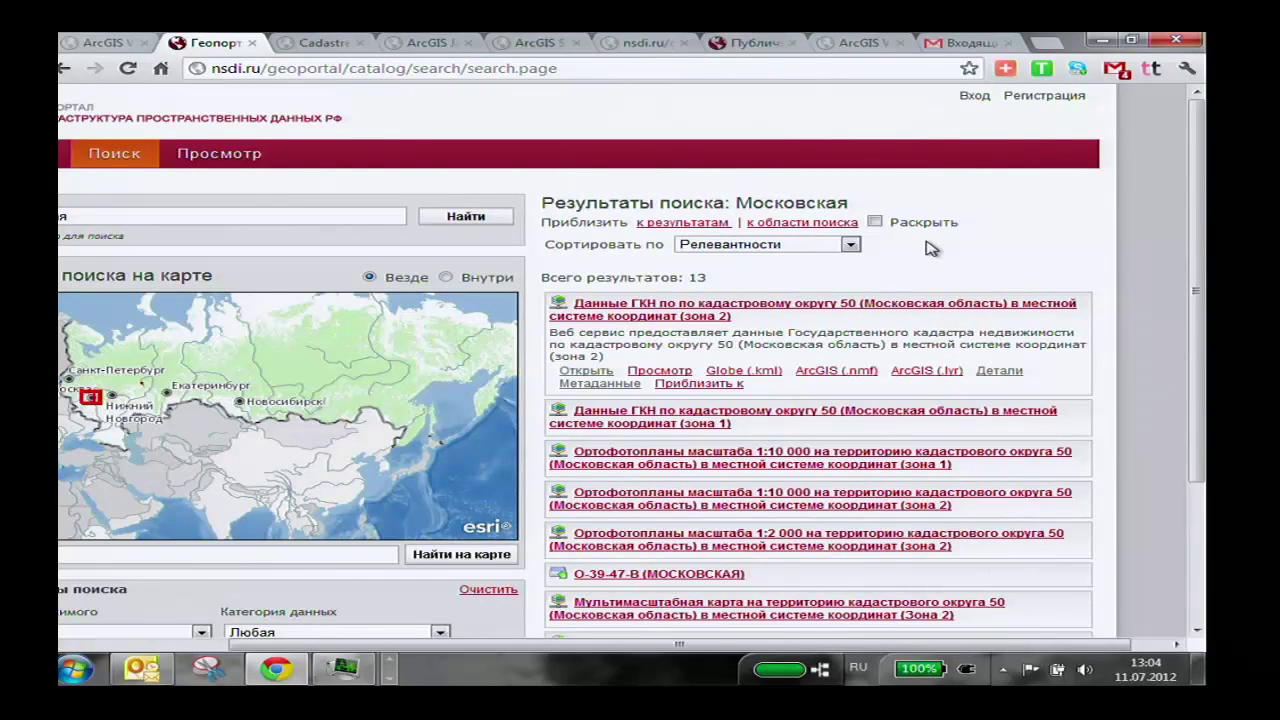
{"action": "left_click", "coordinate": [1044, 99]}
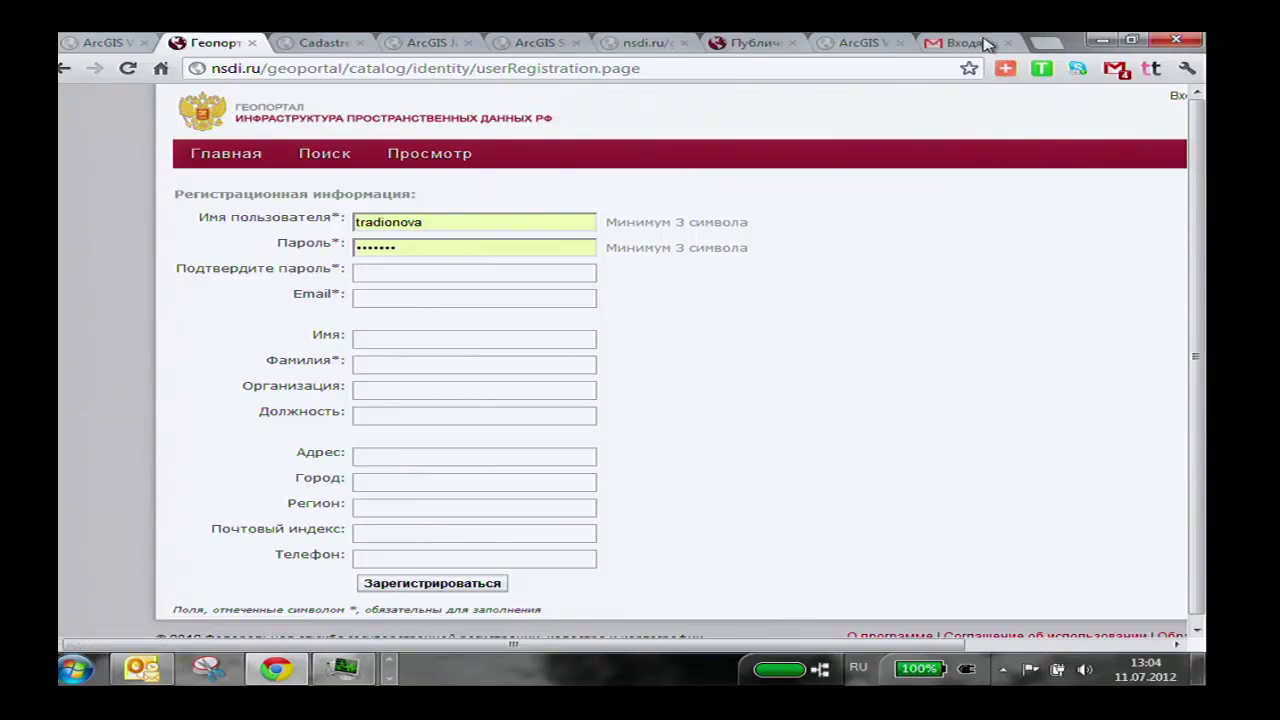
{"action": "left_click", "coordinate": [1176, 104]}
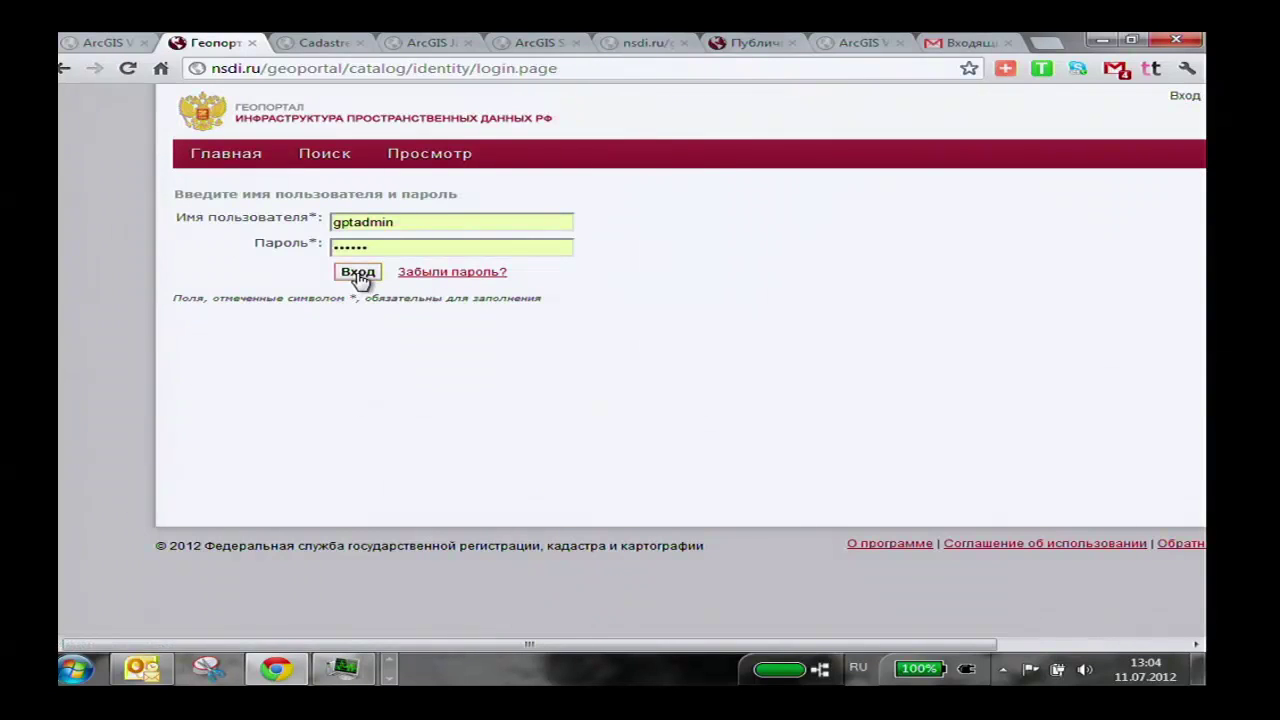
{"action": "left_click", "coordinate": [358, 273]}
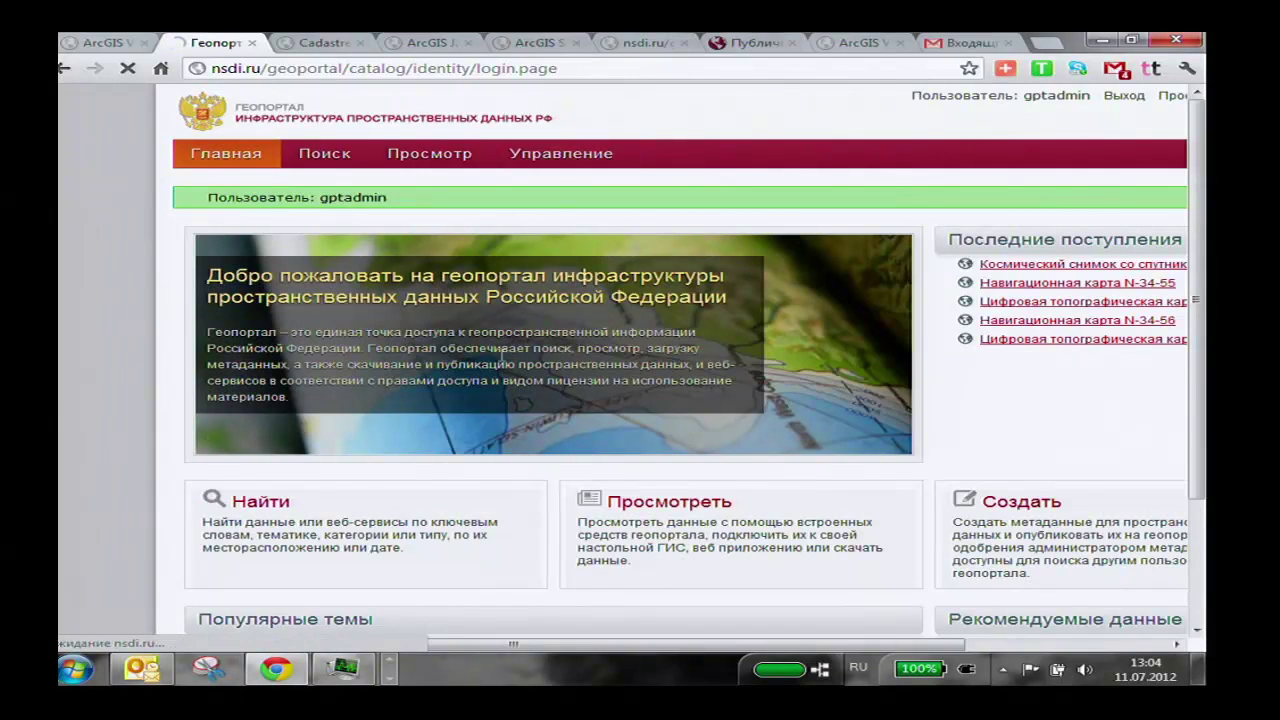
- Start a new metadata record manually in the built-in editor using the ISO 19115 (Данные) standard
{"action": "left_click", "coordinate": [548, 158]}
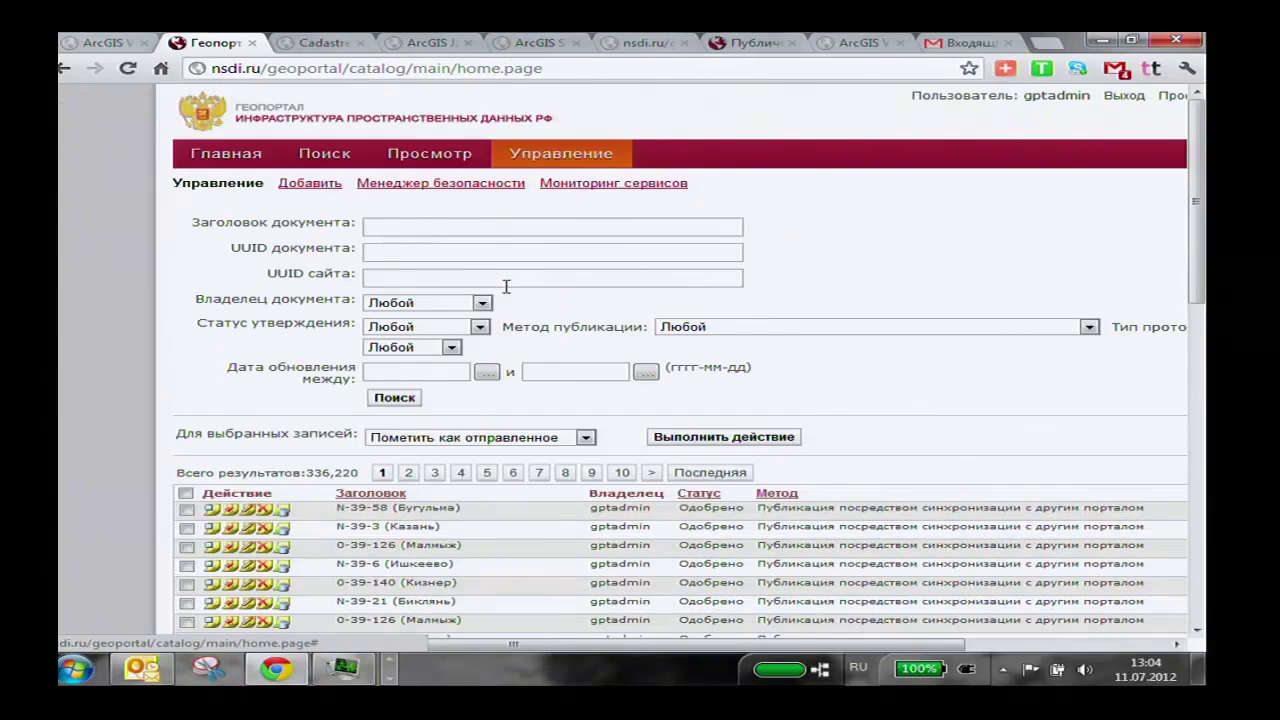
{"action": "left_click", "coordinate": [296, 188]}
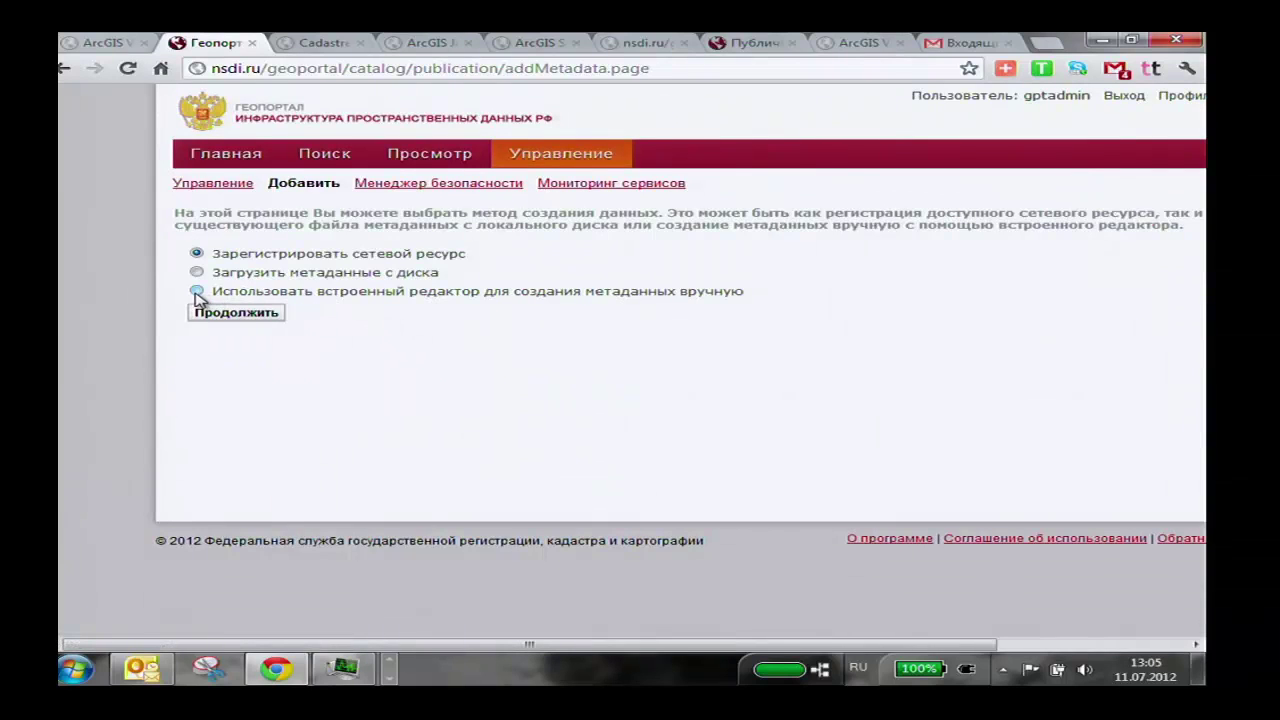
{"action": "left_click", "coordinate": [197, 292]}
{"action": "left_click", "coordinate": [248, 314]}
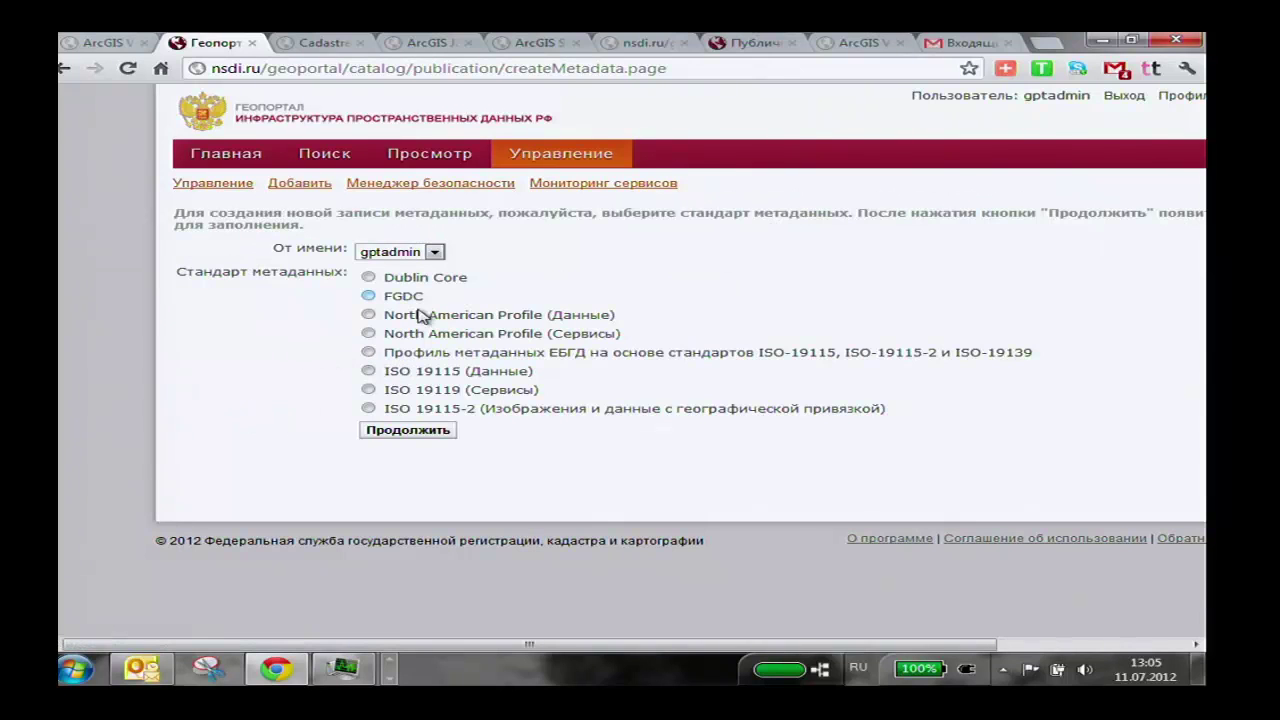
{"action": "left_click", "coordinate": [370, 373]}
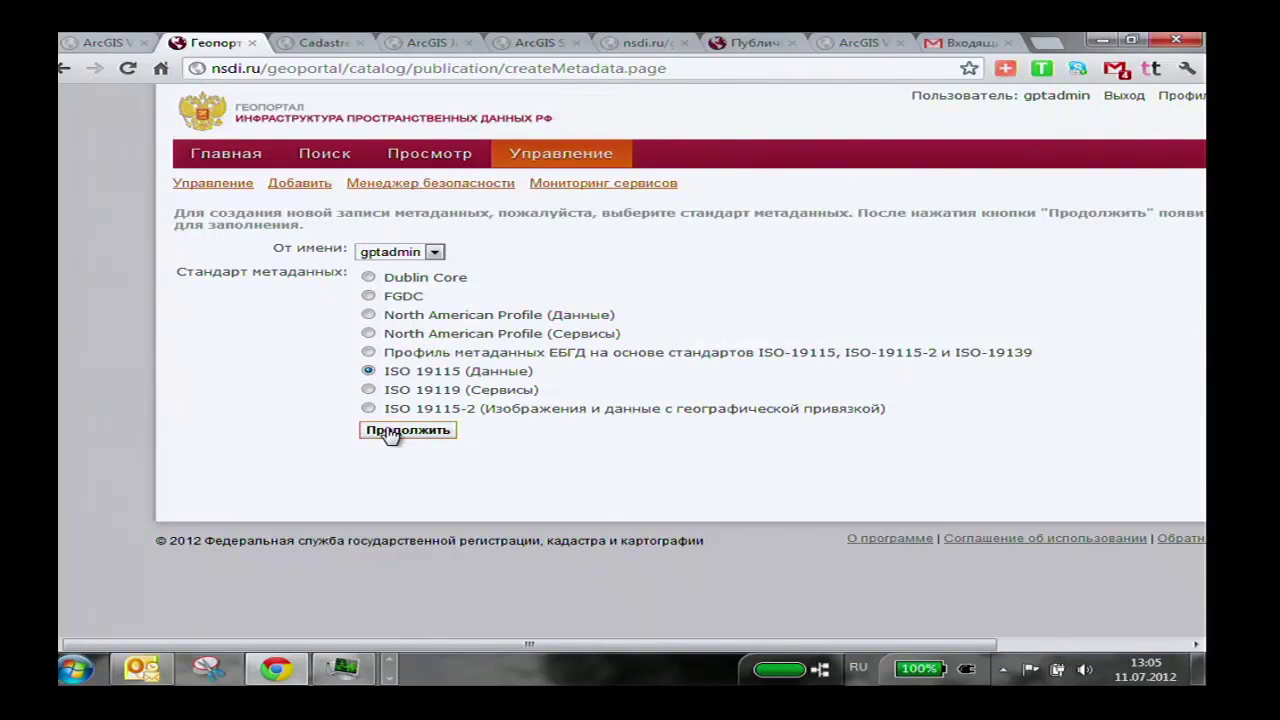
{"action": "left_click", "coordinate": [384, 432]}
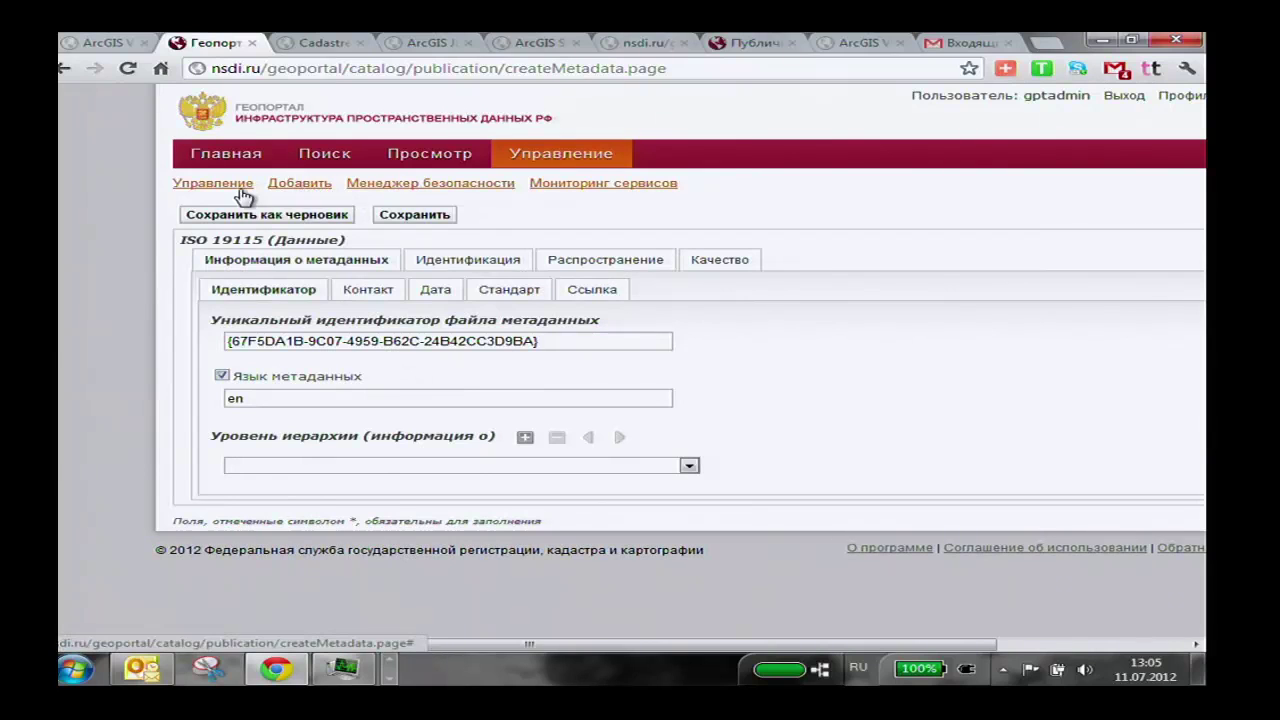
- Return to the management section and look through the search filters and list of metadata records
{"action": "left_click", "coordinate": [418, 185]}
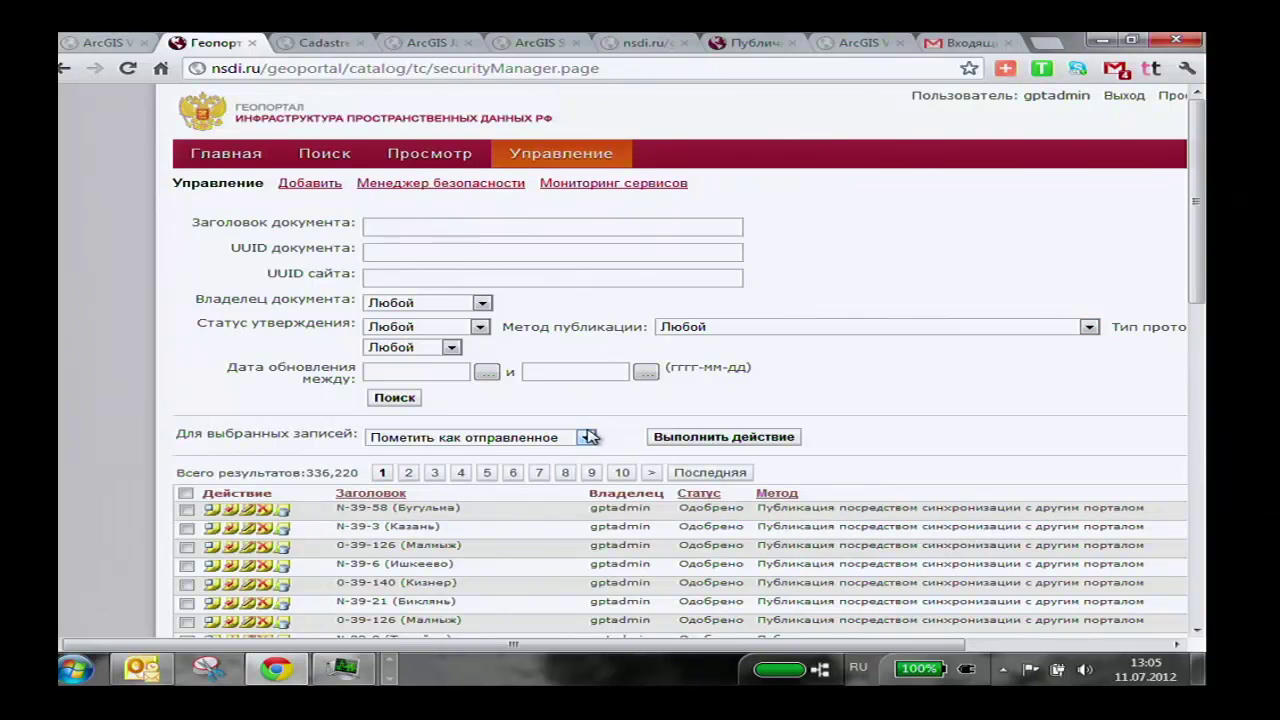
{"action": "scroll", "coordinate": [840, 316], "scroll_direction": "down", "scroll_amount": 1}
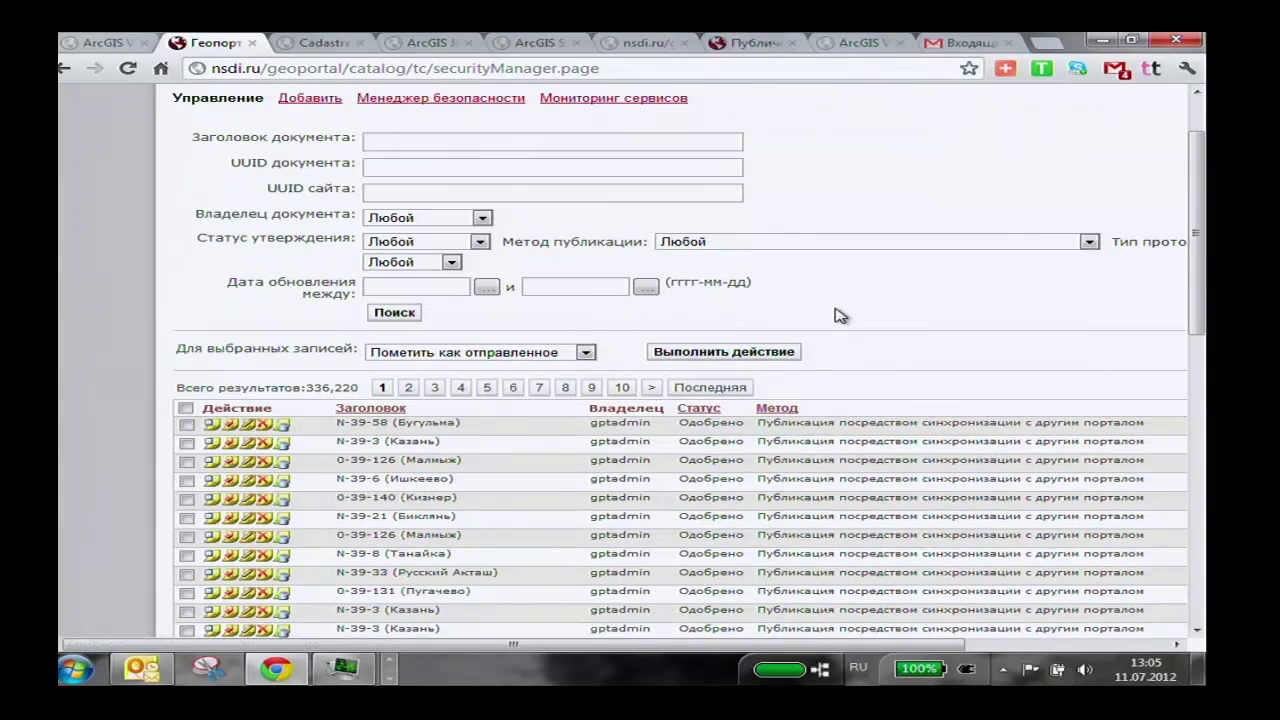
{"action": "scroll", "coordinate": [765, 308], "scroll_direction": "down", "scroll_amount": 1}
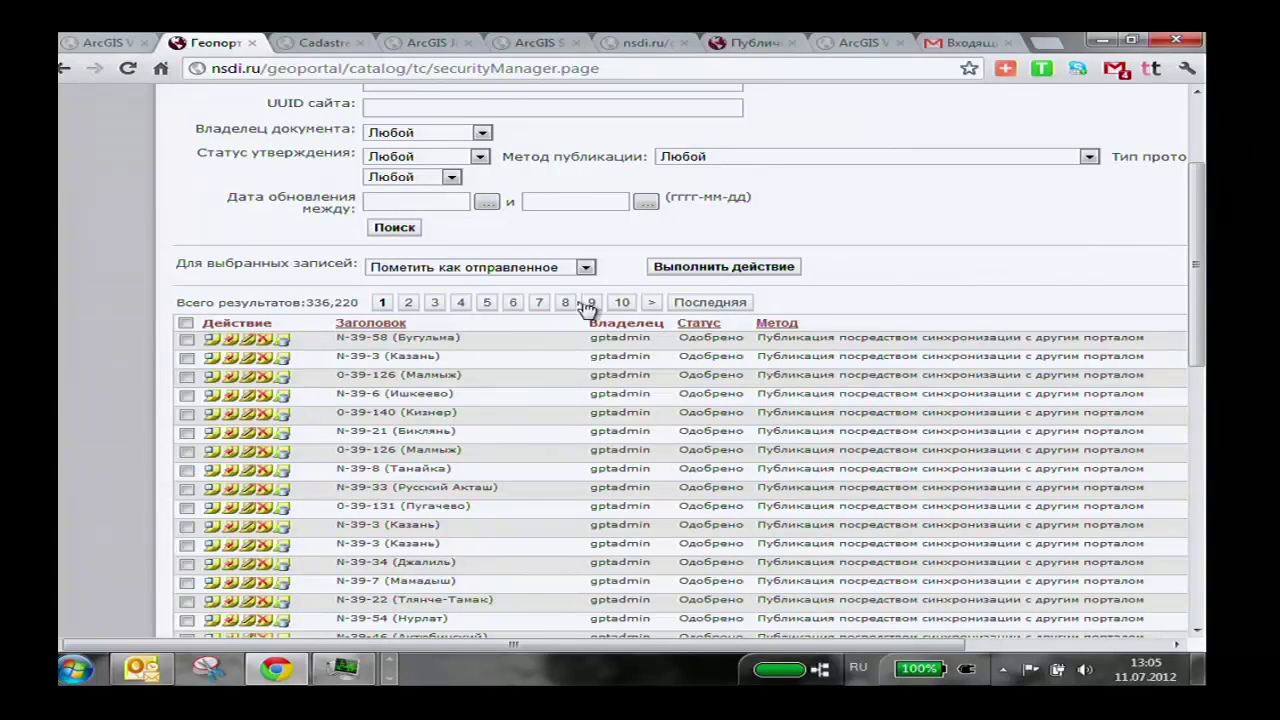
{"action": "scroll", "coordinate": [508, 254], "scroll_direction": "up", "scroll_amount": 3}
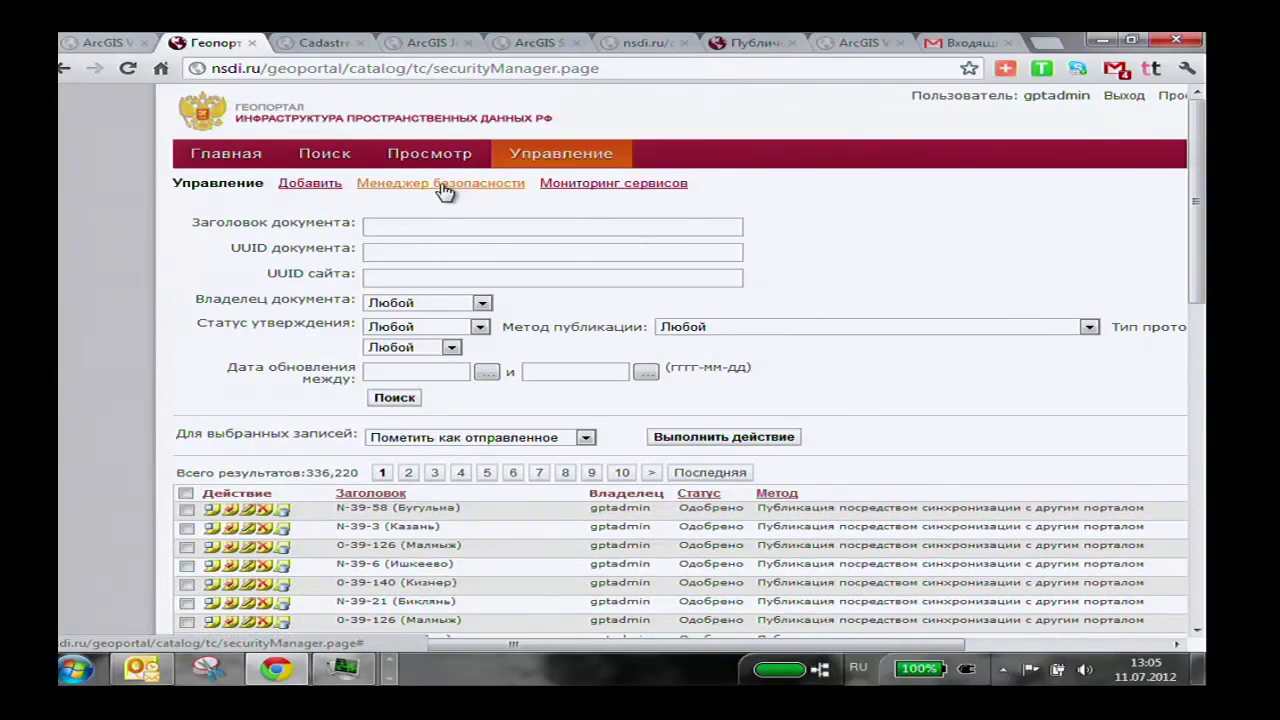
- Open the security manager and view the user database with its groups, roles and users
{"action": "left_click", "coordinate": [443, 190]}
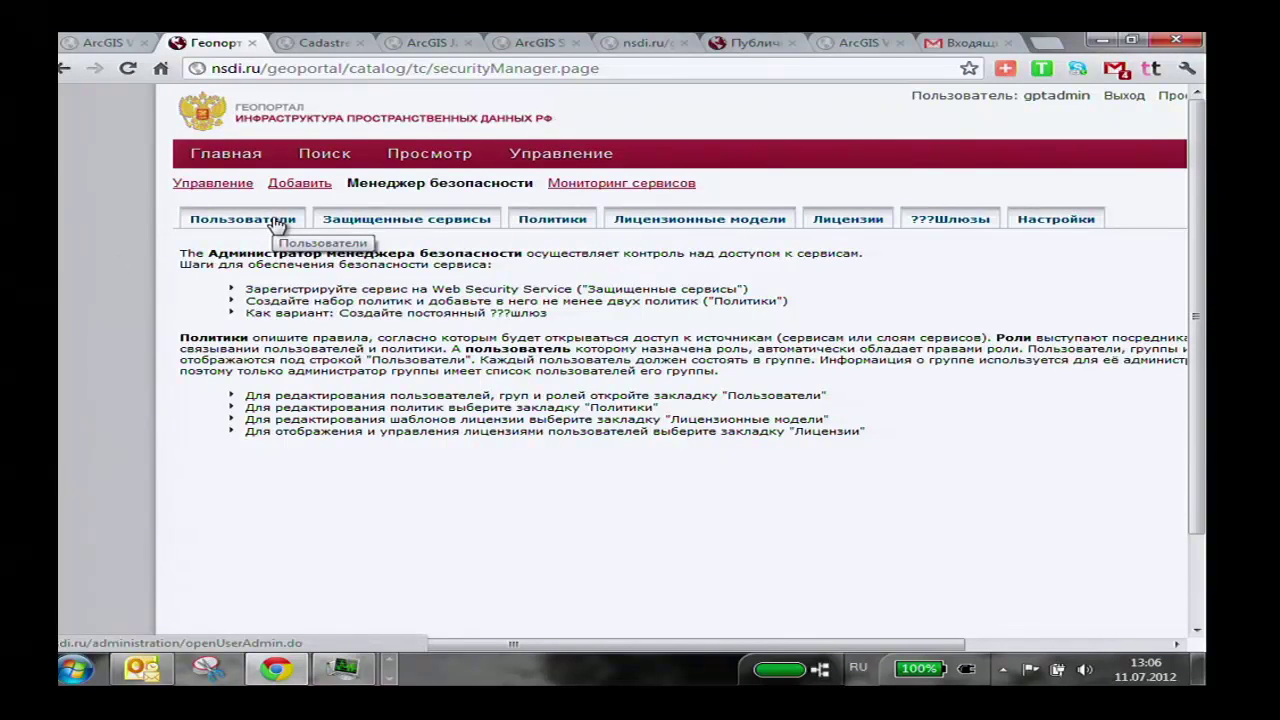
{"action": "left_click", "coordinate": [405, 224]}
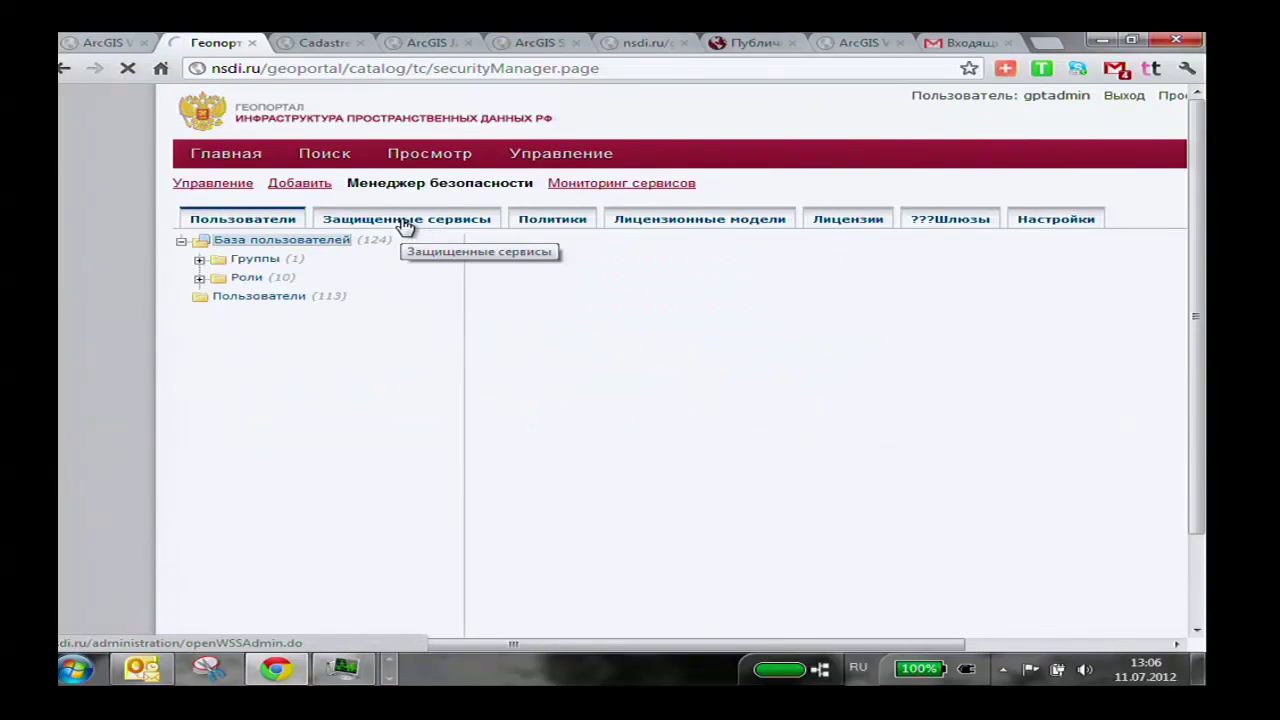
{"action": "left_click", "coordinate": [198, 299]}
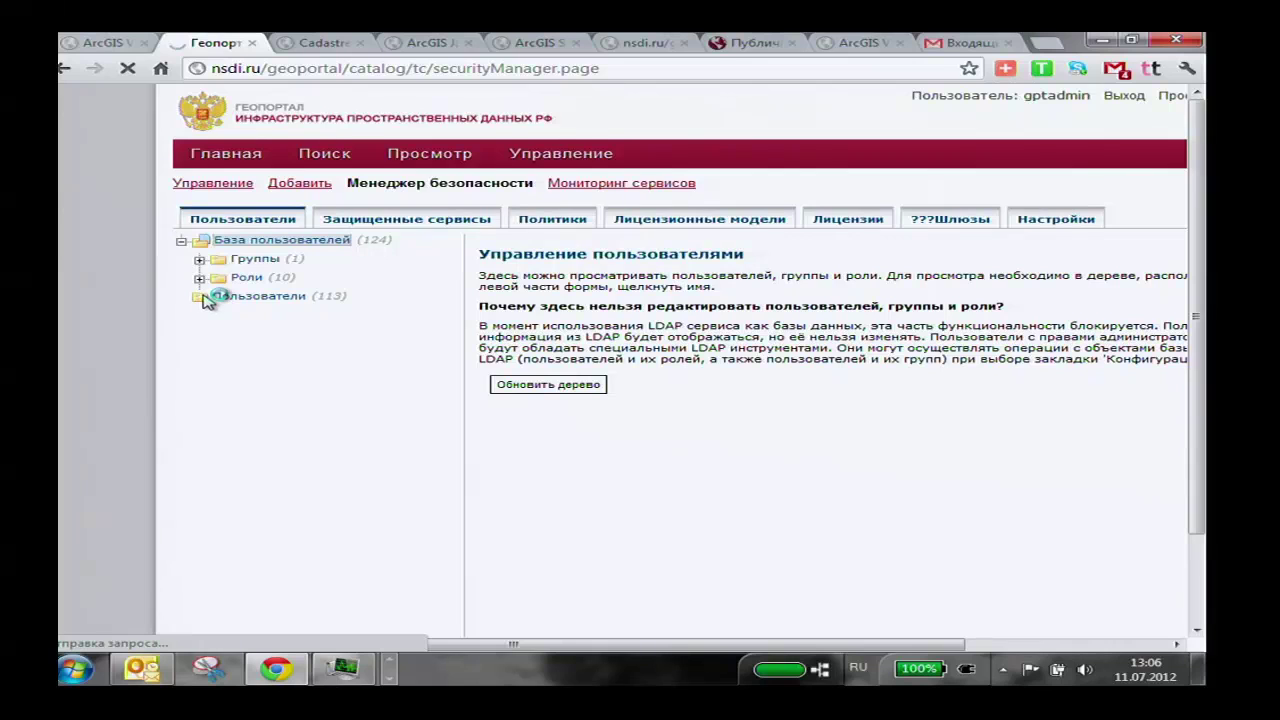
{"action": "scroll", "coordinate": [395, 305], "scroll_direction": "down", "scroll_amount": 2}
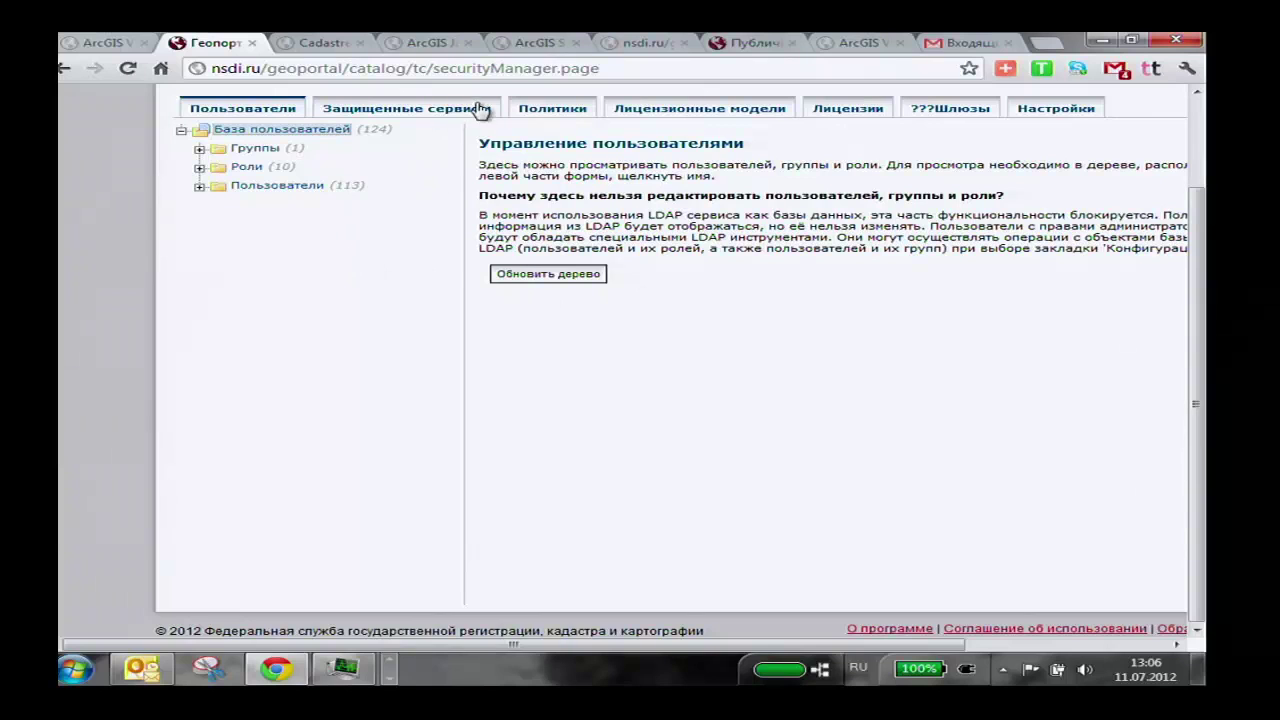
- Review the security manager's protected services, policies, licence models, licences and security gateways
{"action": "left_click", "coordinate": [426, 110]}
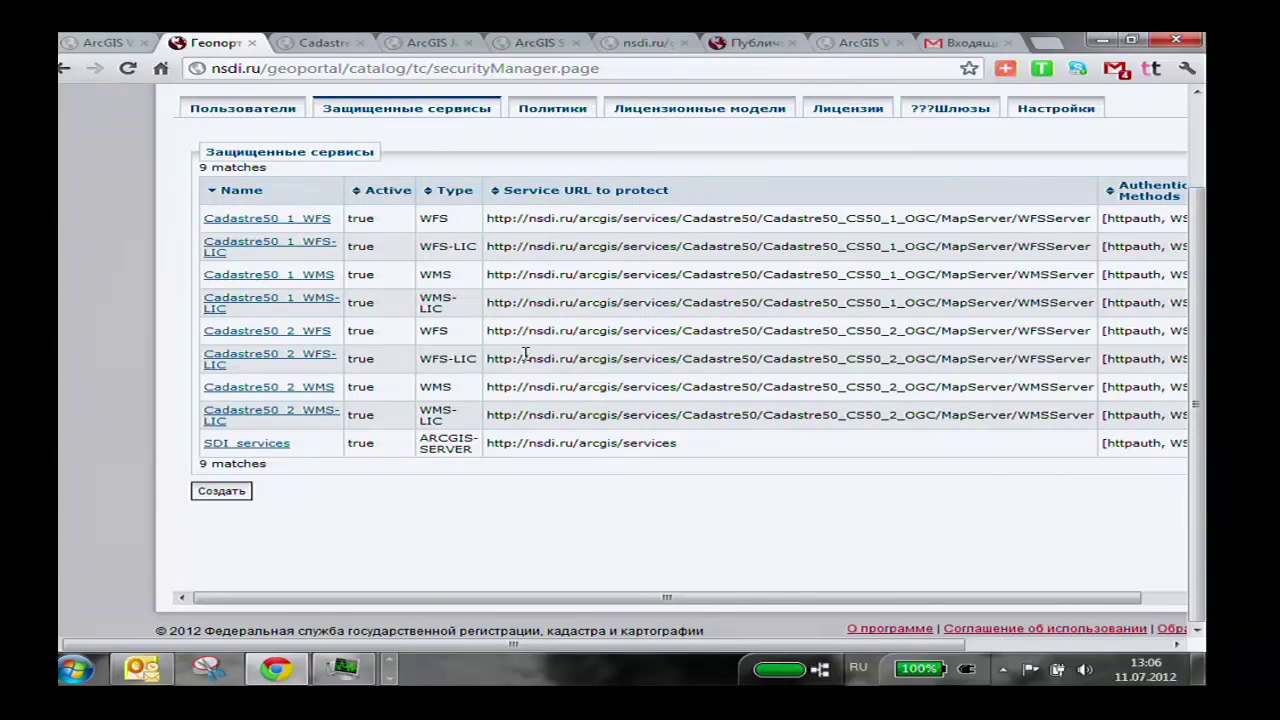
{"action": "left_click", "coordinate": [570, 108]}
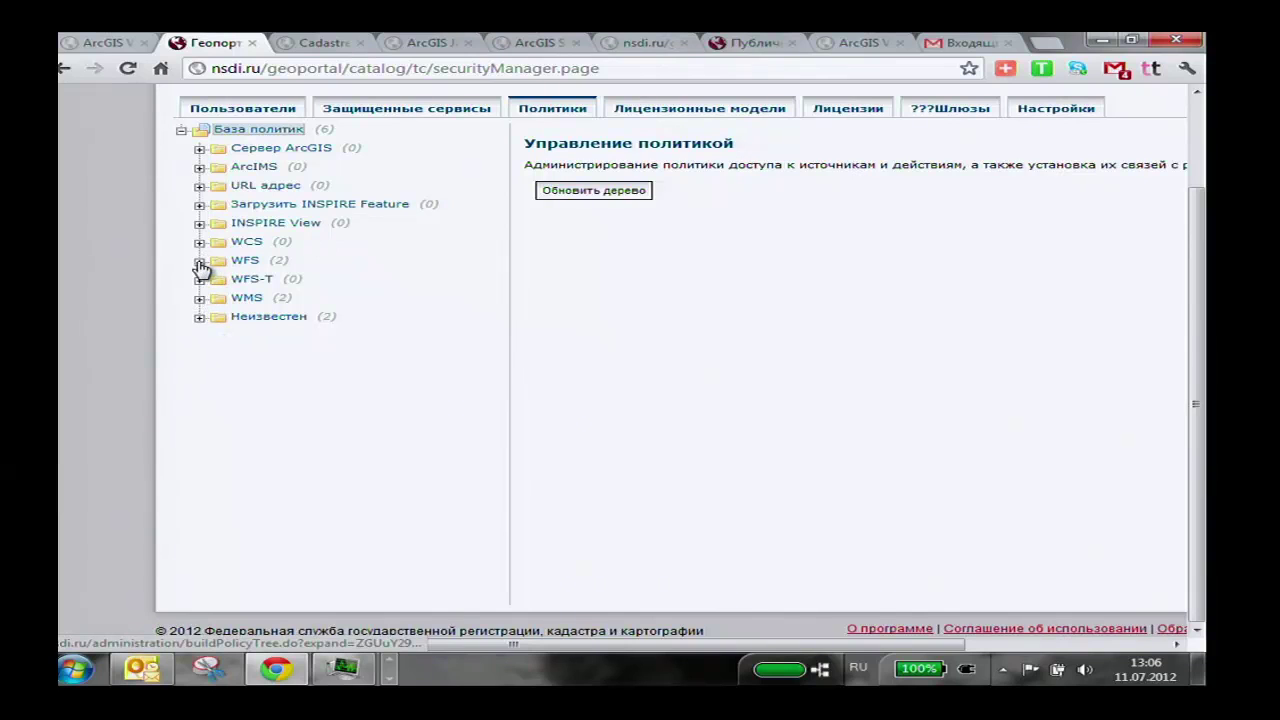
{"action": "left_click", "coordinate": [700, 112]}
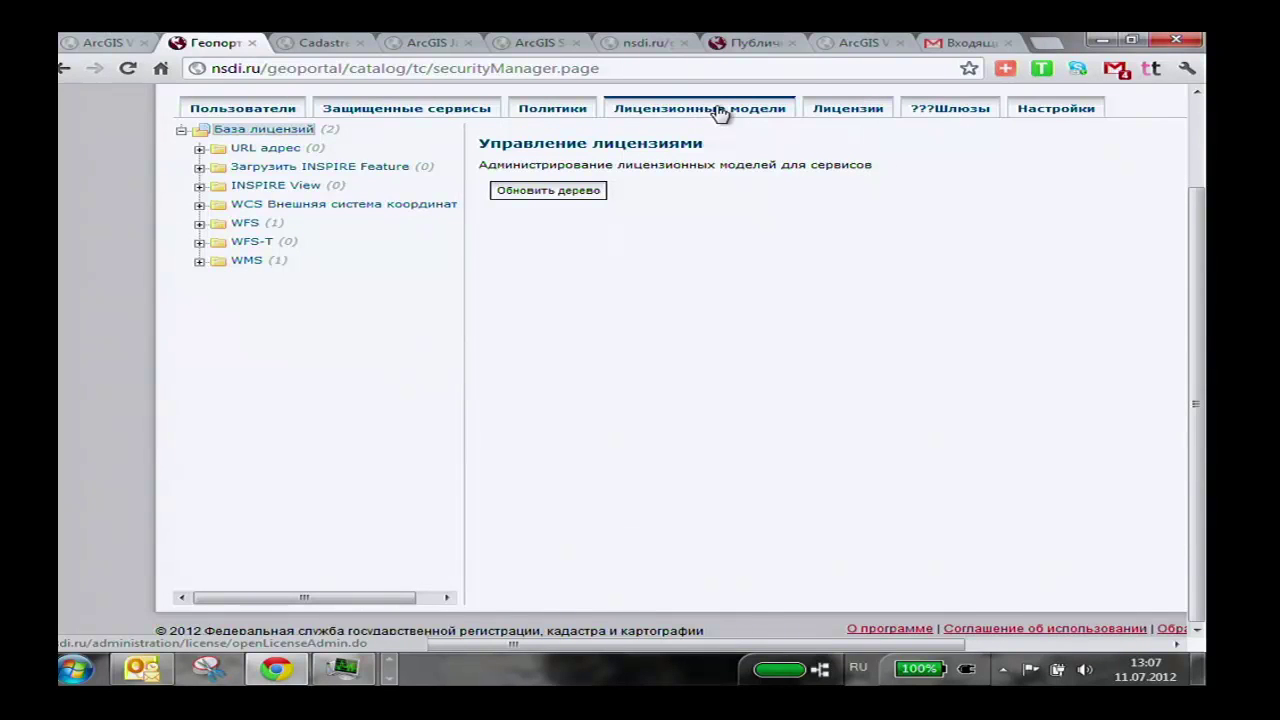
{"action": "left_click", "coordinate": [846, 115]}
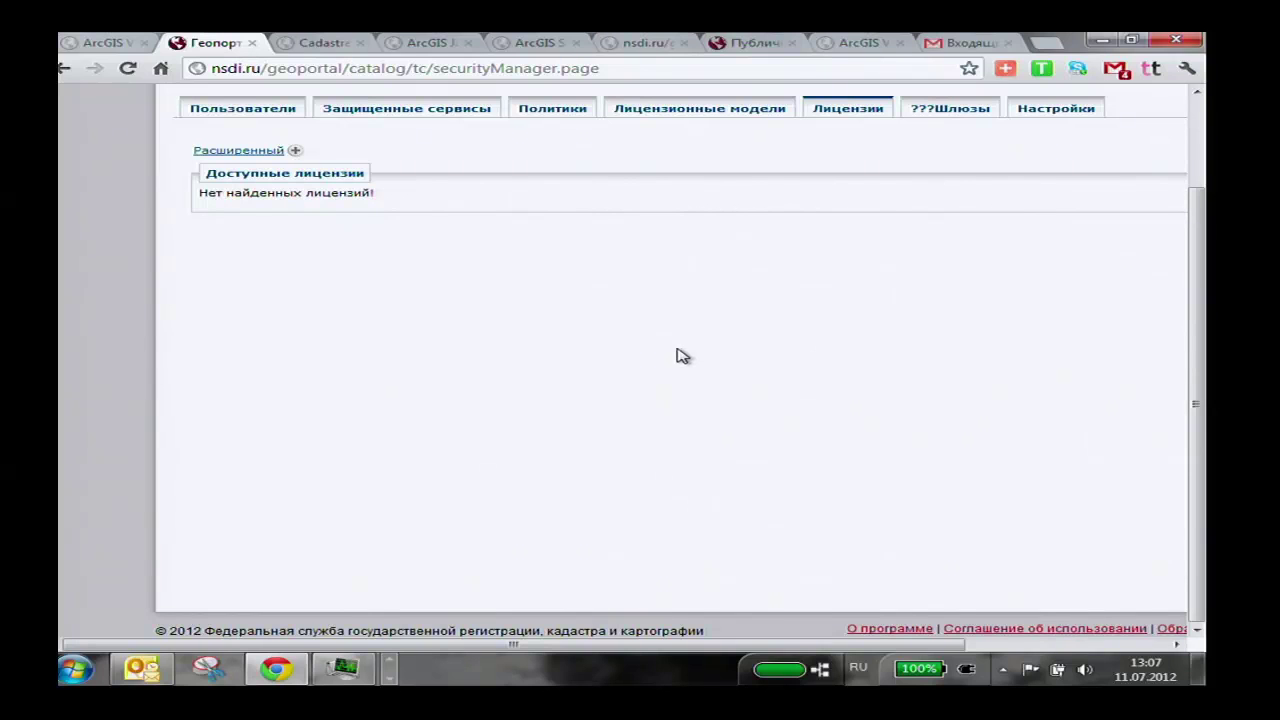
{"action": "left_click", "coordinate": [948, 116]}
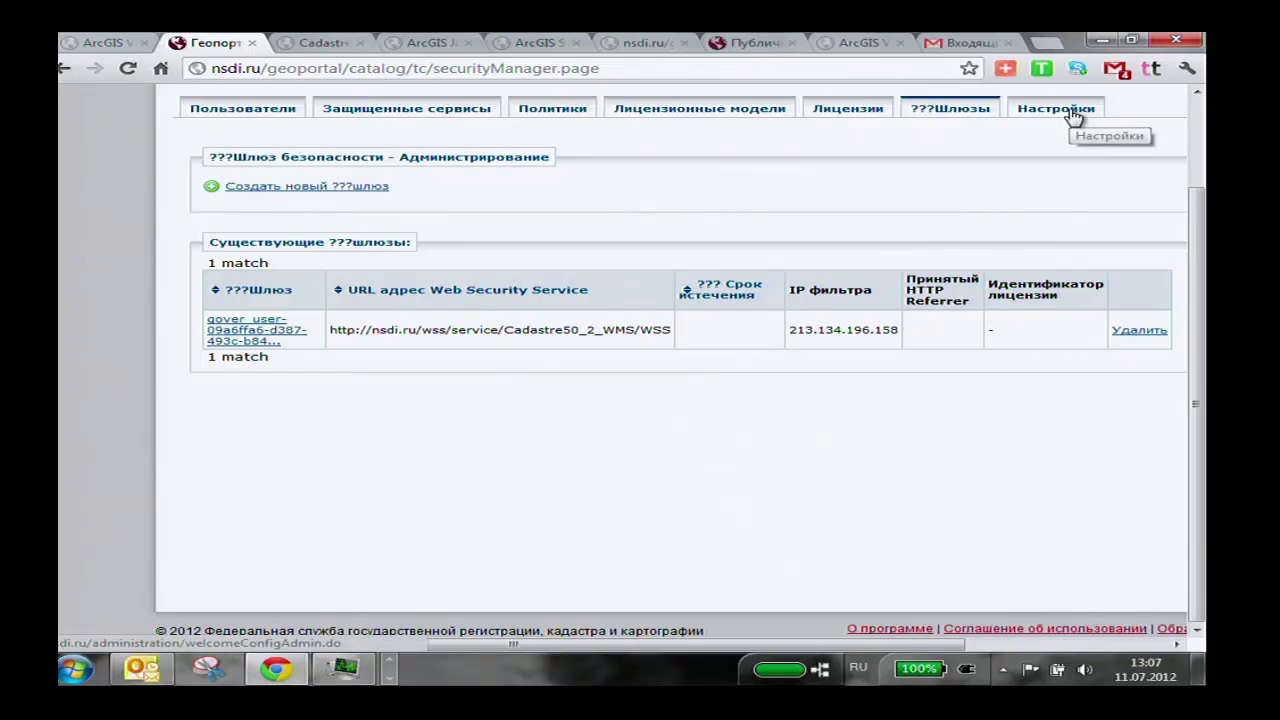
{"action": "scroll", "coordinate": [605, 265], "scroll_direction": "up", "scroll_amount": 2}
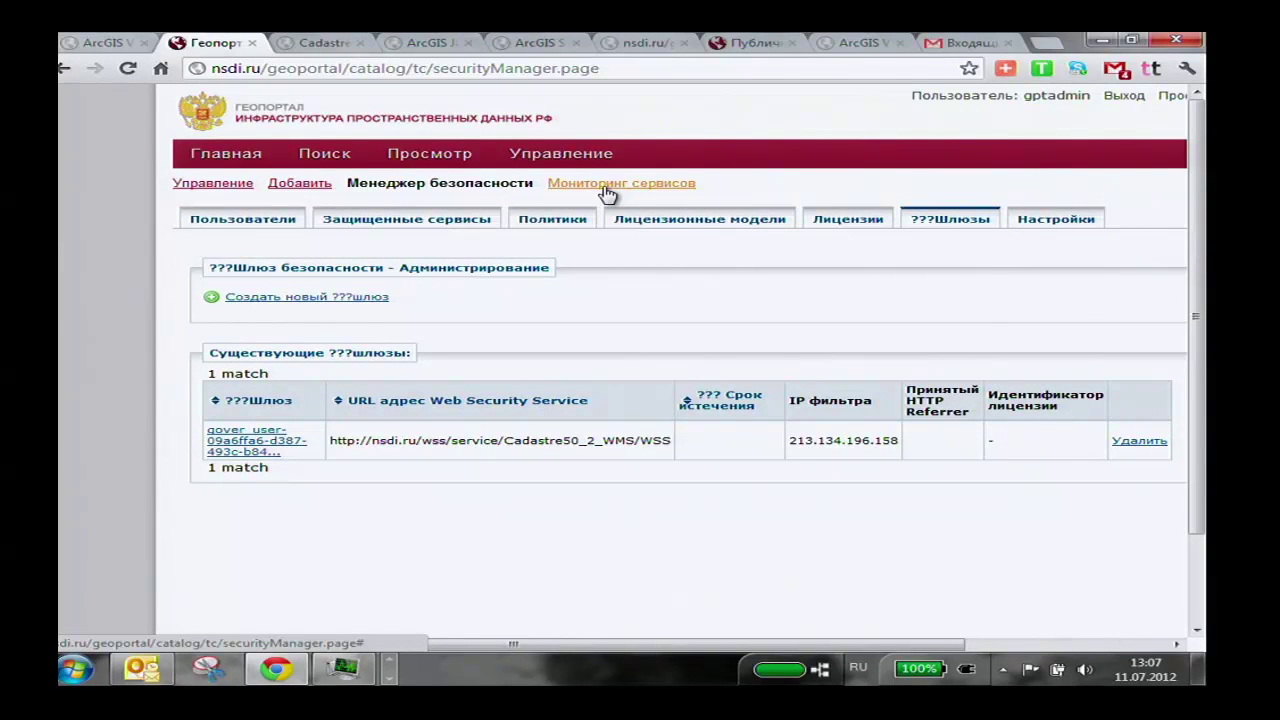
- Open service monitoring, view the registration settings of the cadastre_pkk service, and return to the service list
{"action": "left_click", "coordinate": [606, 187]}
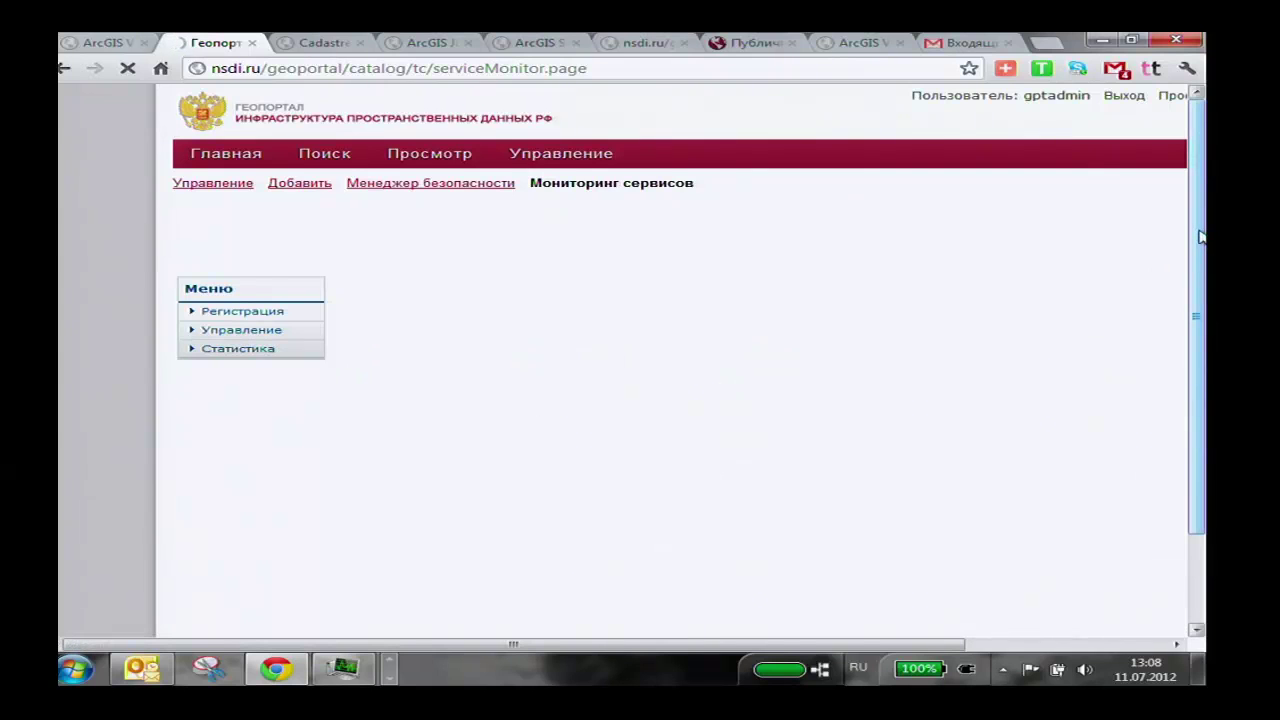
{"action": "left_click_drag", "start_coordinate": [1200, 236], "coordinate": [1189, 257]}
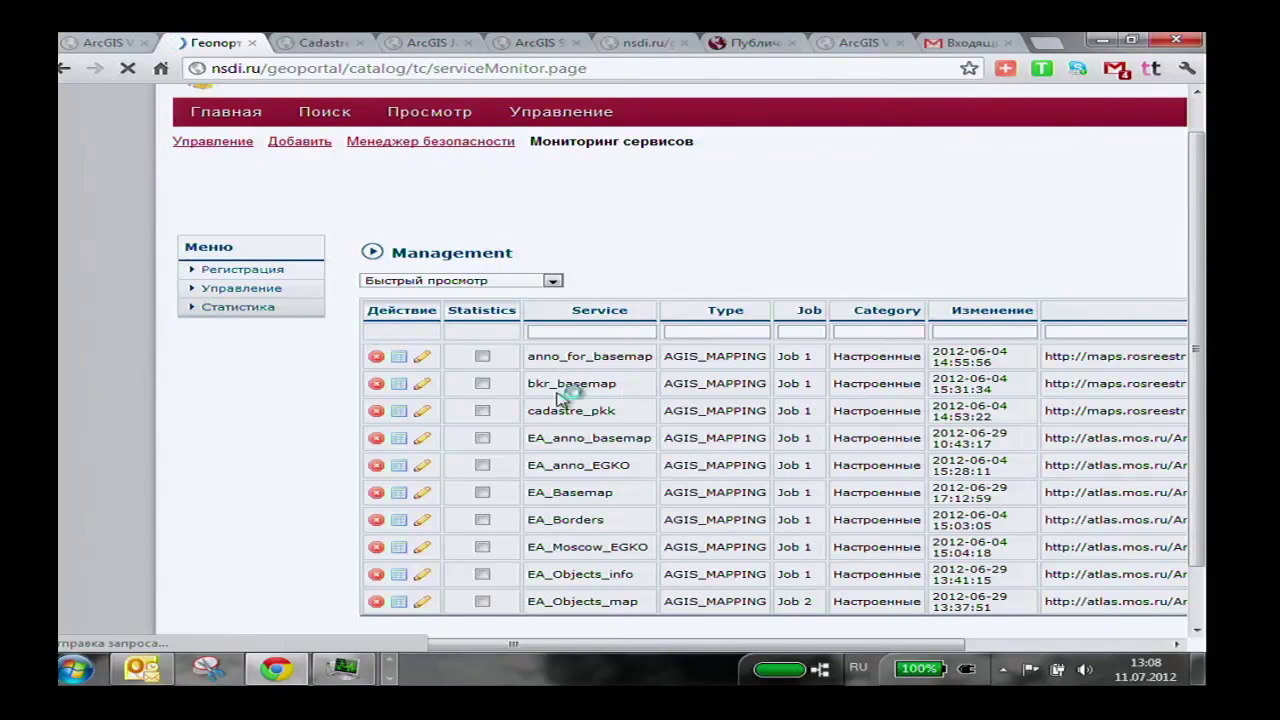
{"action": "left_click", "coordinate": [421, 414]}
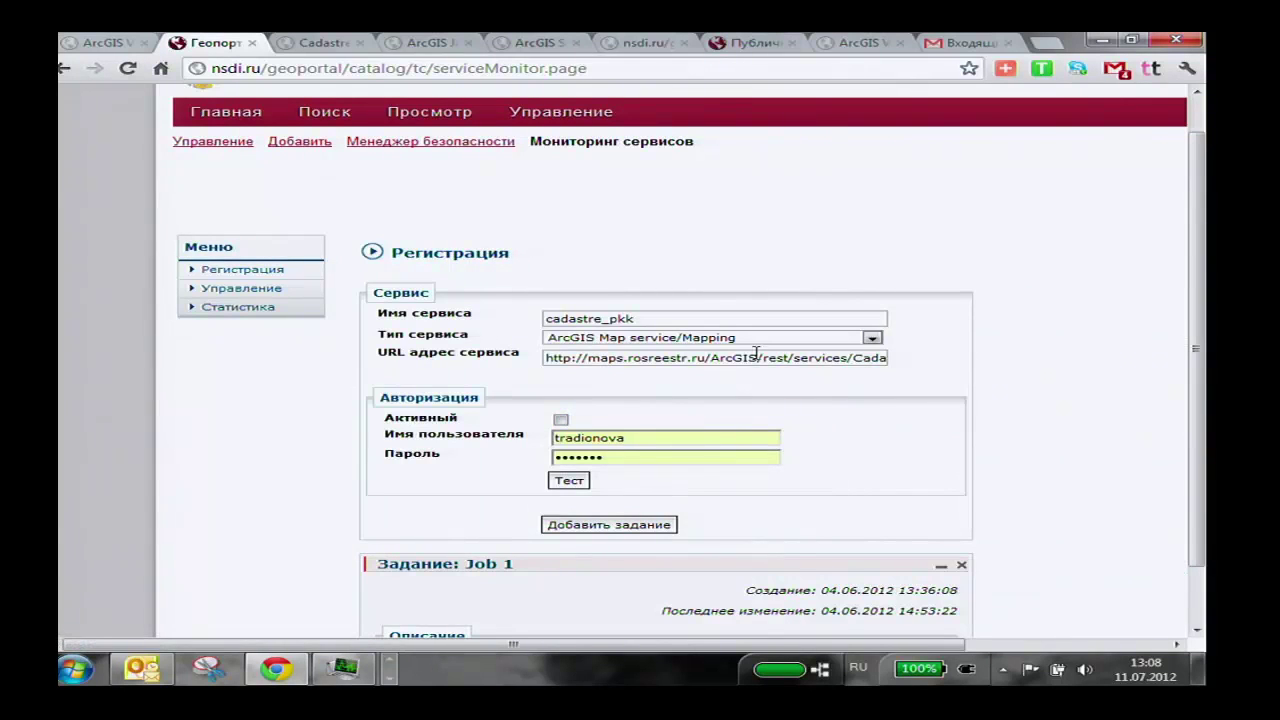
{"action": "left_click", "coordinate": [64, 70]}
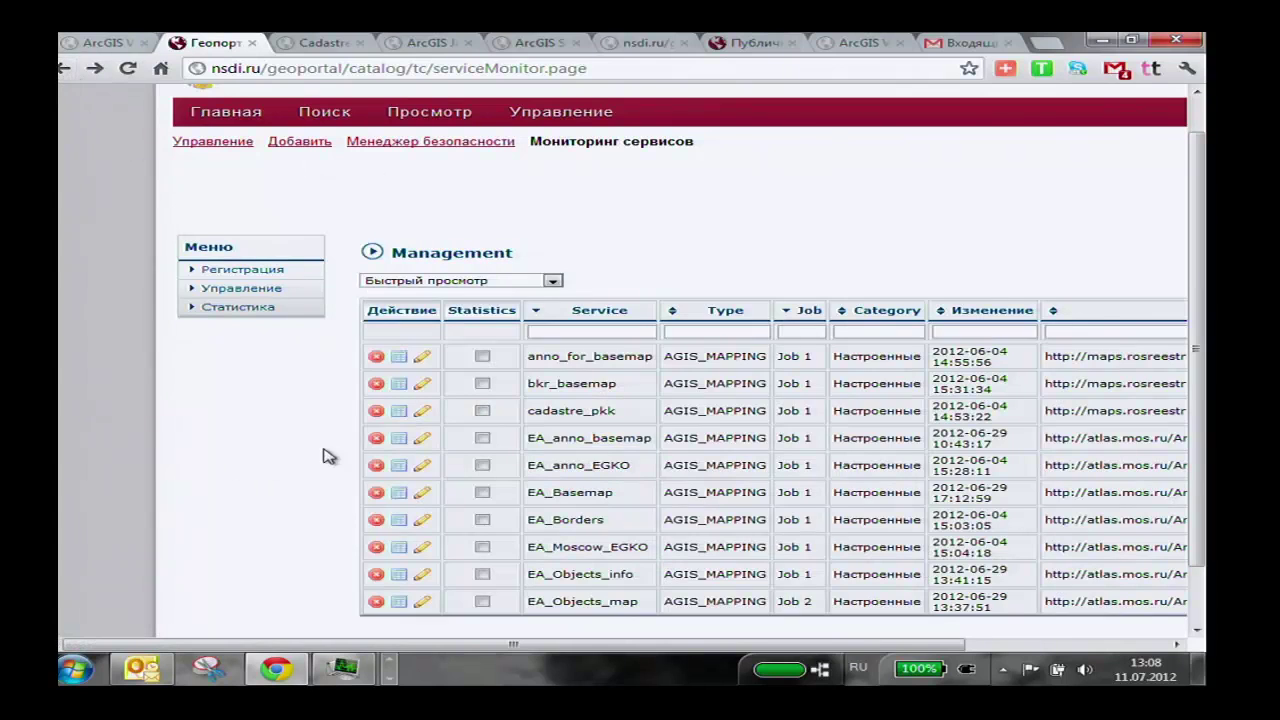
- Open a monitored service's Job 1 report and examine its availability, response time and error statistics
{"action": "left_click", "coordinate": [395, 452]}
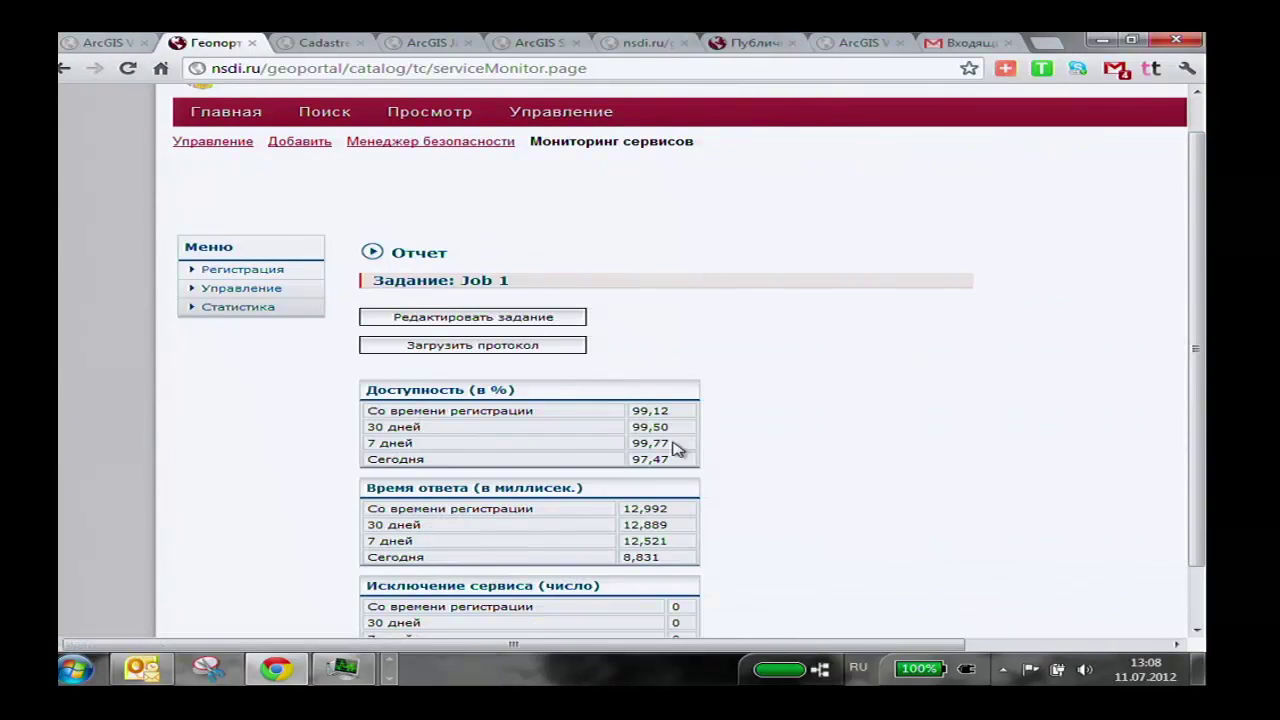
{"action": "scroll", "coordinate": [1040, 442], "scroll_direction": "down", "scroll_amount": 1}
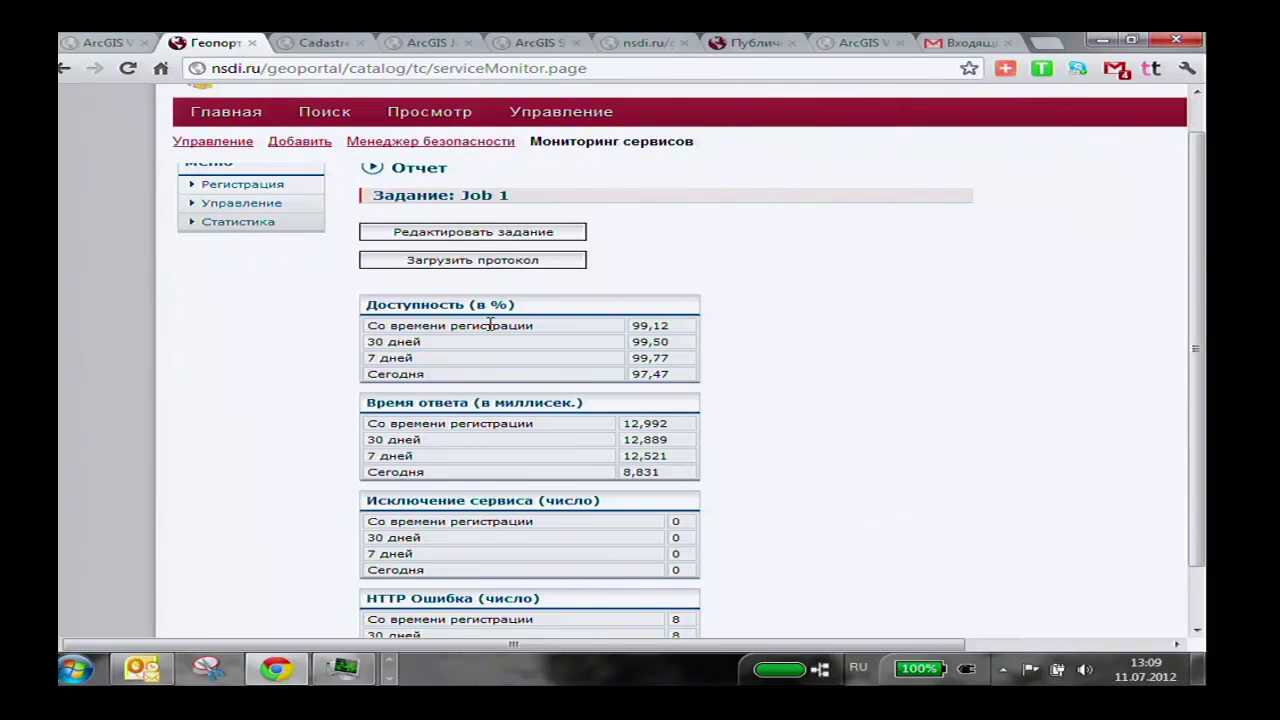
{"action": "scroll", "coordinate": [930, 360], "scroll_direction": "down", "scroll_amount": 5}
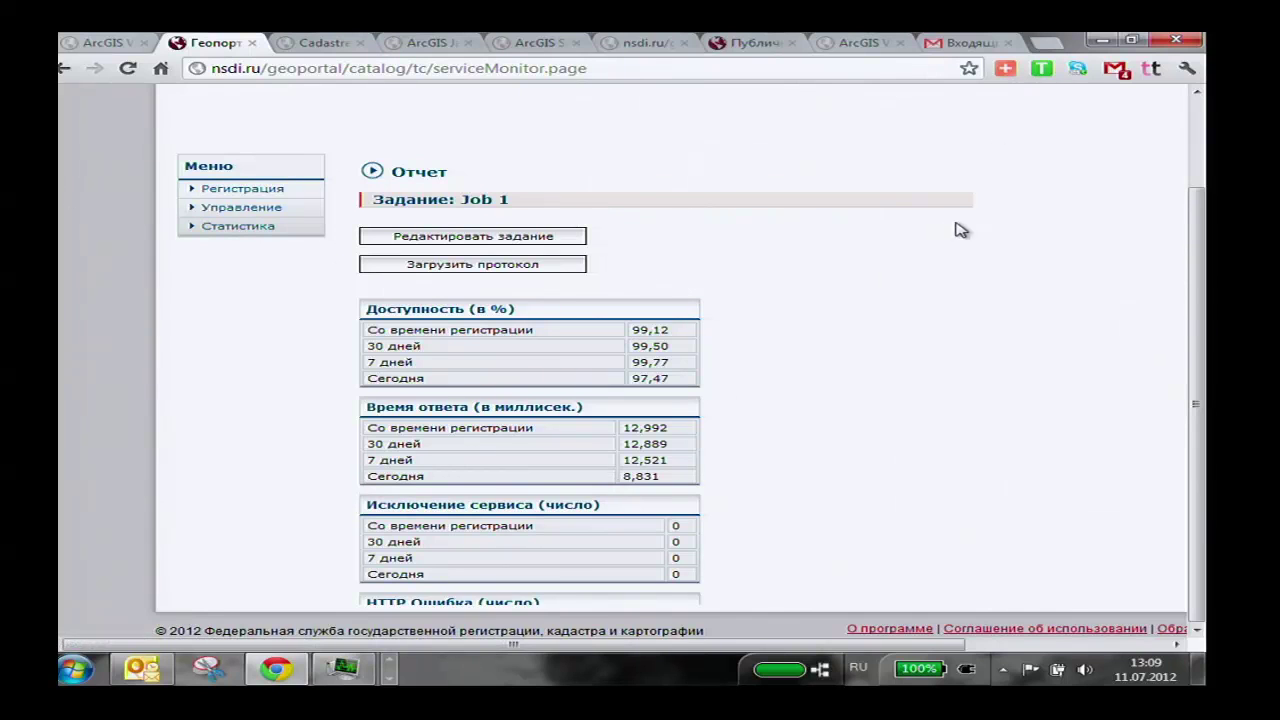
{"action": "scroll", "coordinate": [1072, 325], "scroll_direction": "up", "scroll_amount": 2}
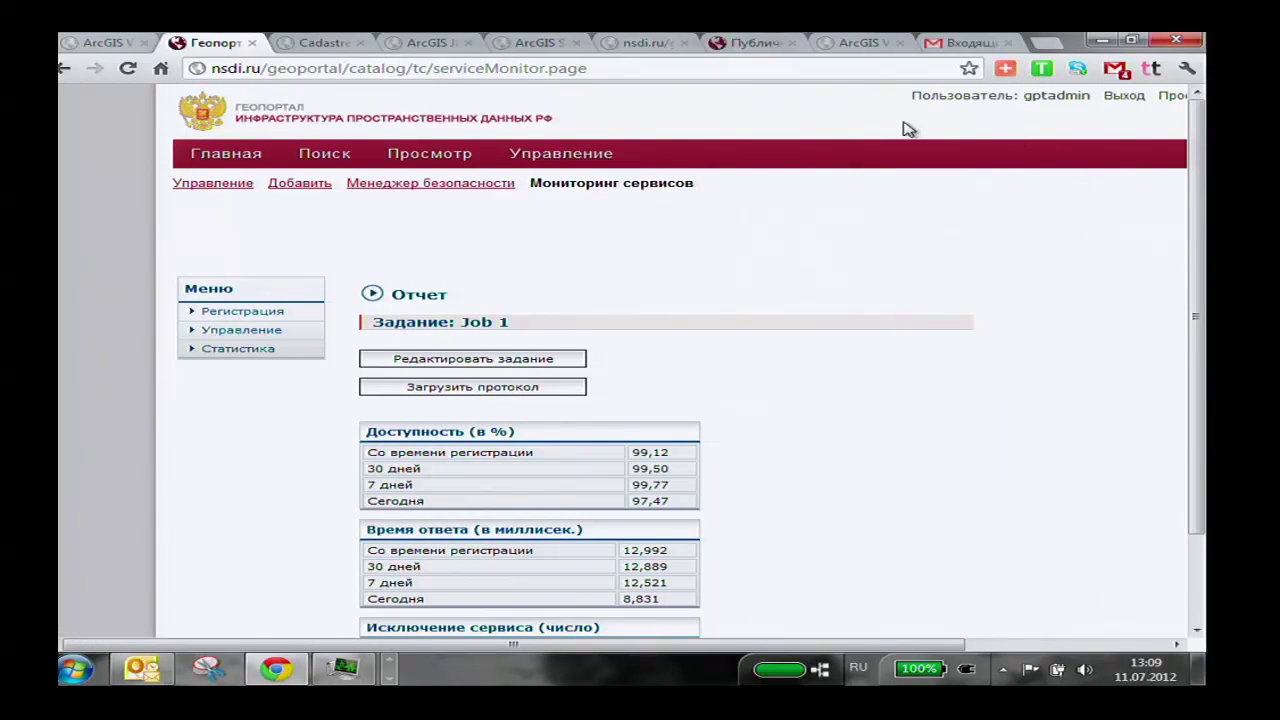
- Switch to the PowerPoint presentation Конференция INSPIRE.pptx and start the slide show from the current slide
{"action": "left_click", "coordinate": [390, 678]}
{"action": "left_click", "coordinate": [142, 668]}
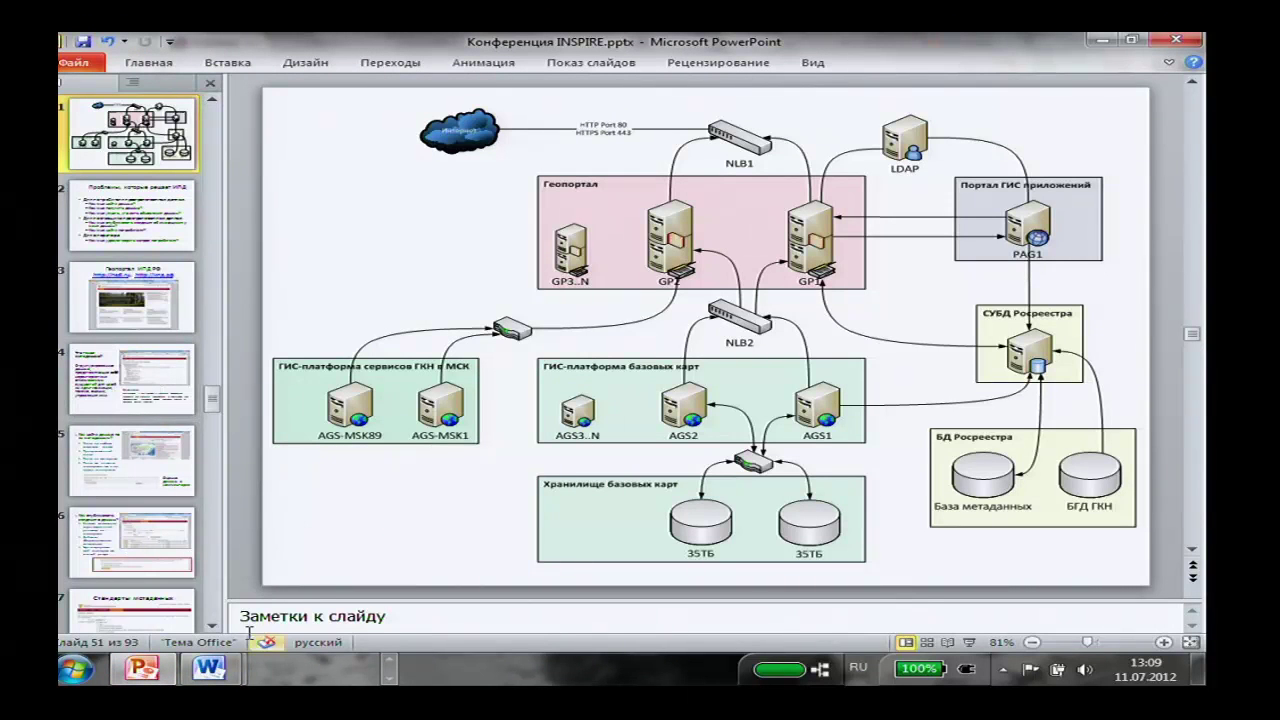
{"action": "left_click", "coordinate": [969, 642]}
- Advance the slide show to the section slide "Разграничение доступа, лицензирование"
{"action": "left_click", "coordinate": [560, 416]}
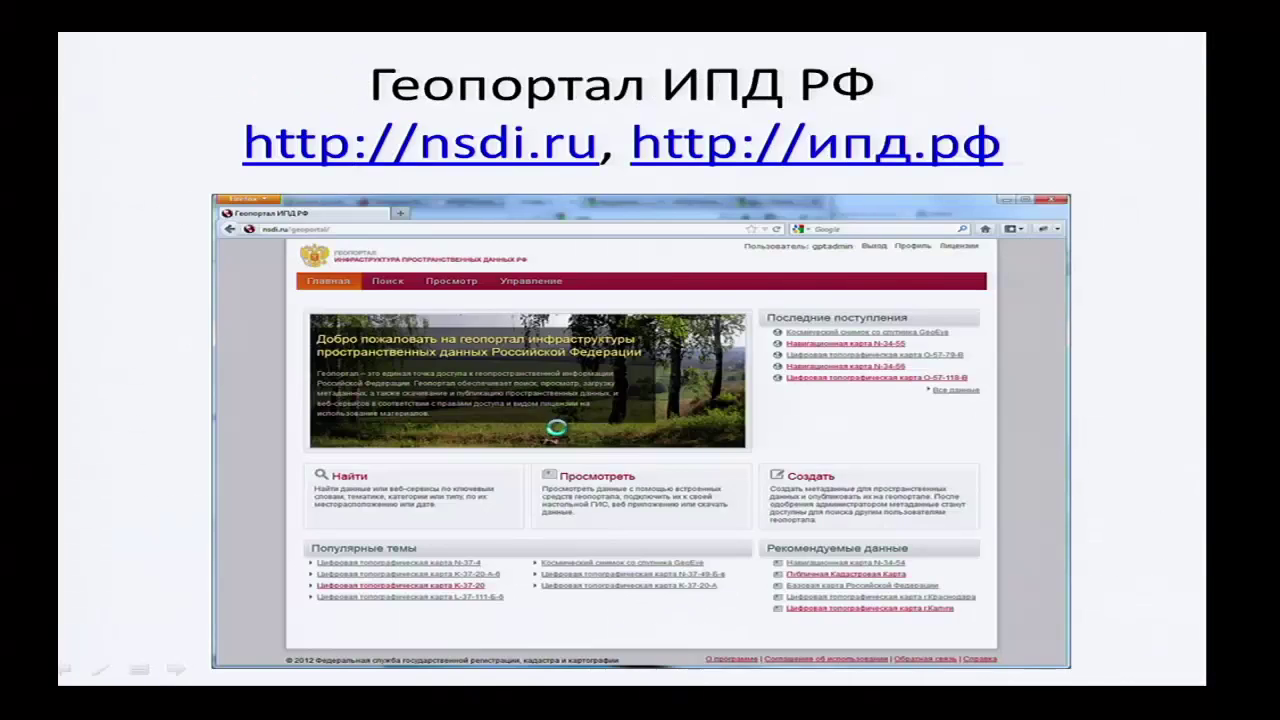
{"action": "left_click", "coordinate": [568, 435]}
{"action": "left_click", "coordinate": [568, 435]}
{"action": "left_click", "coordinate": [572, 432]}
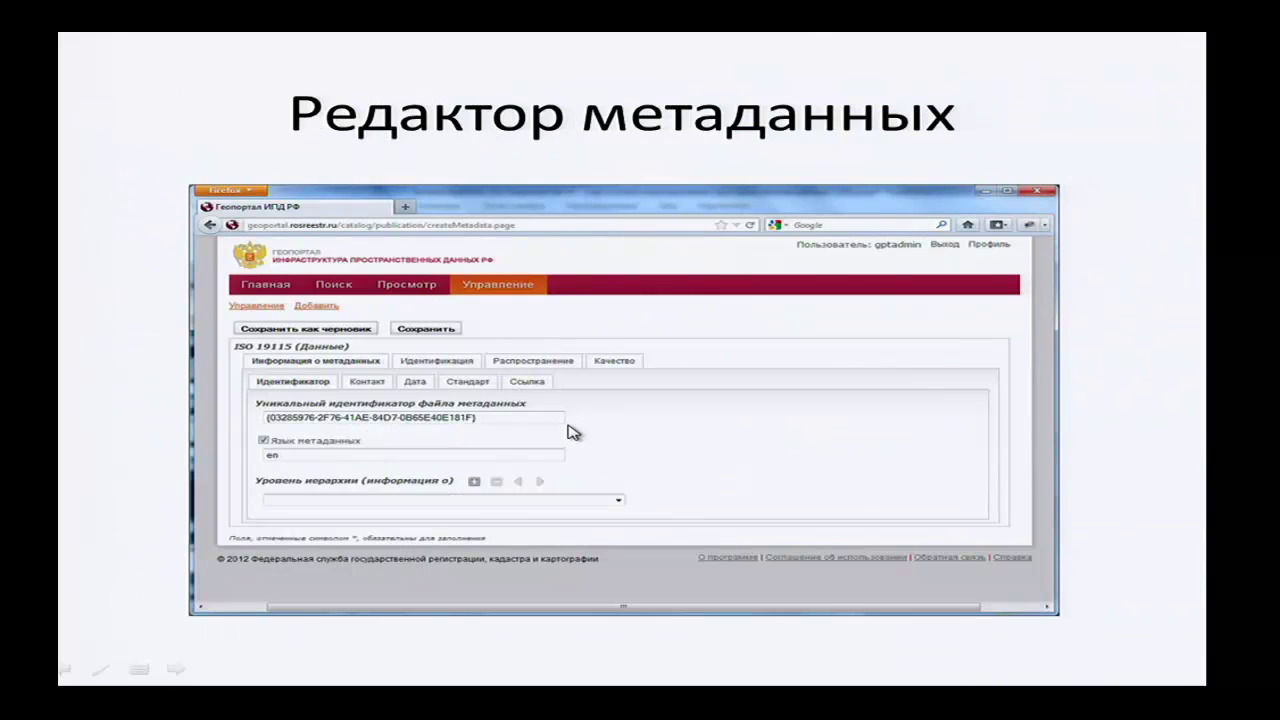
{"action": "left_click", "coordinate": [572, 432]}
{"action": "left_click", "coordinate": [571, 431]}
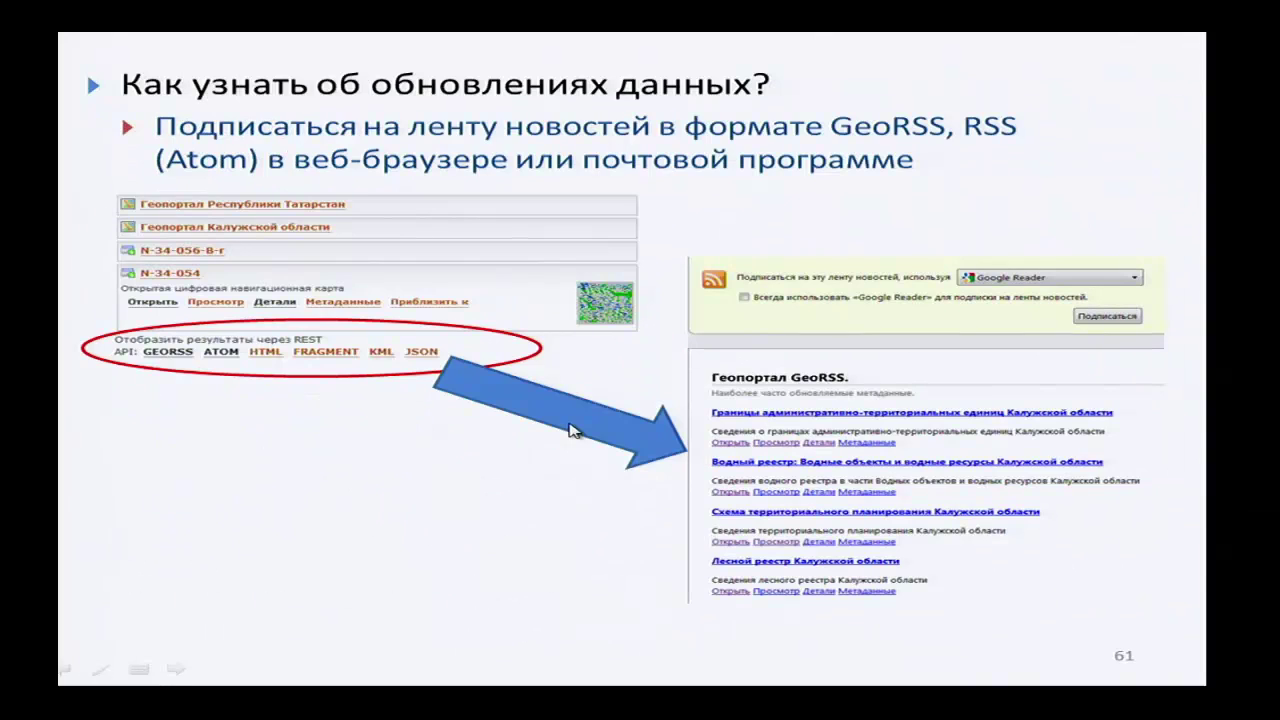
{"action": "left_click", "coordinate": [528, 350]}
{"action": "left_click", "coordinate": [531, 350]}
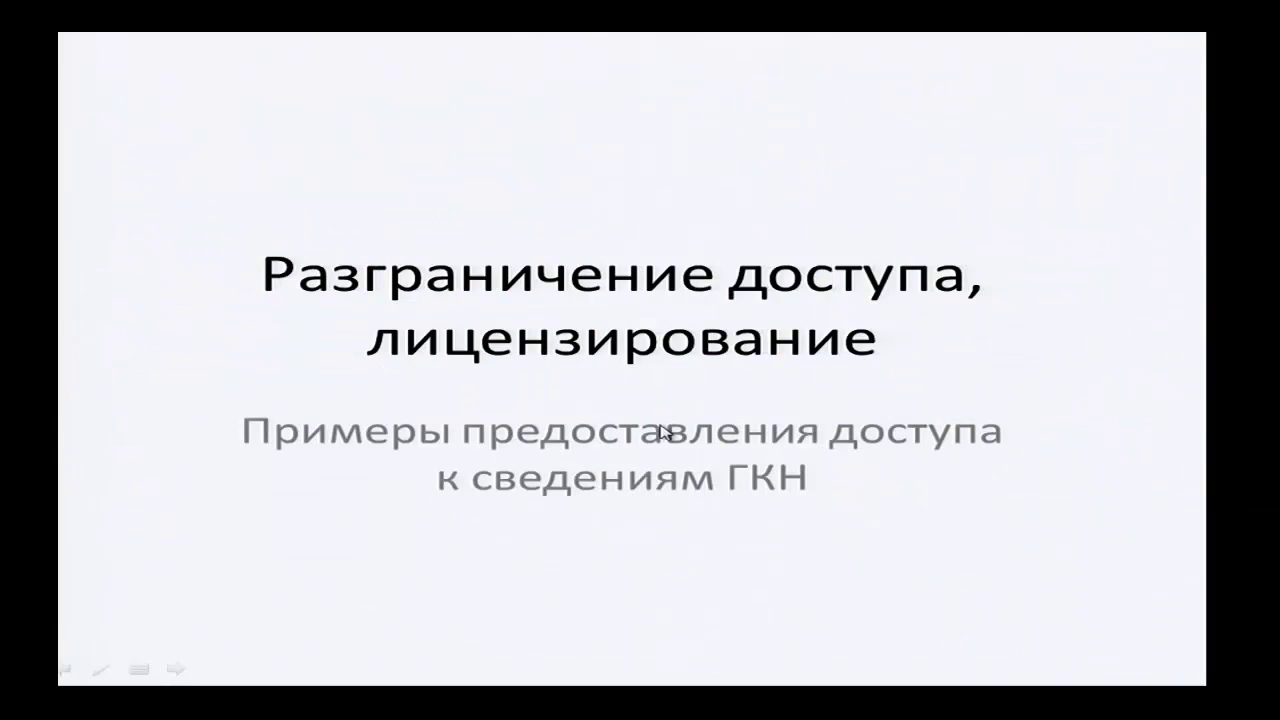